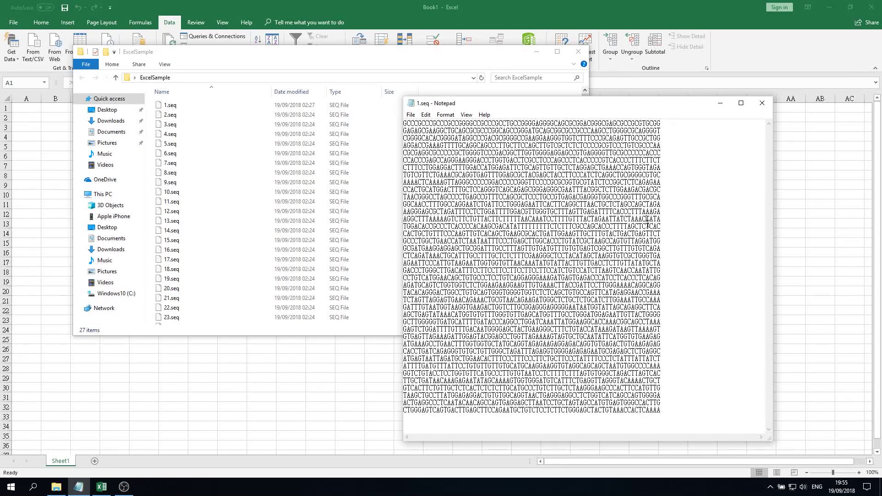
Step: Open 1.seq from the sequence folder and look over its lines of sequence
click(263, 136)
click(256, 107)
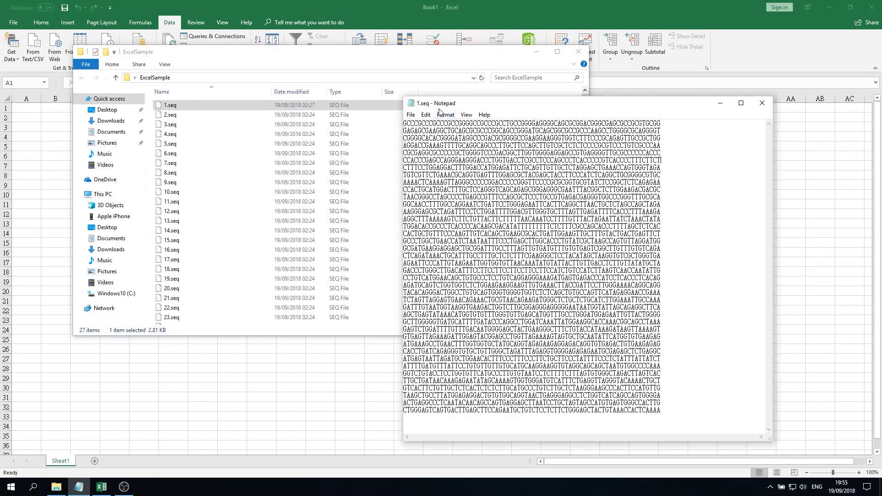
drag(404, 160, 561, 357)
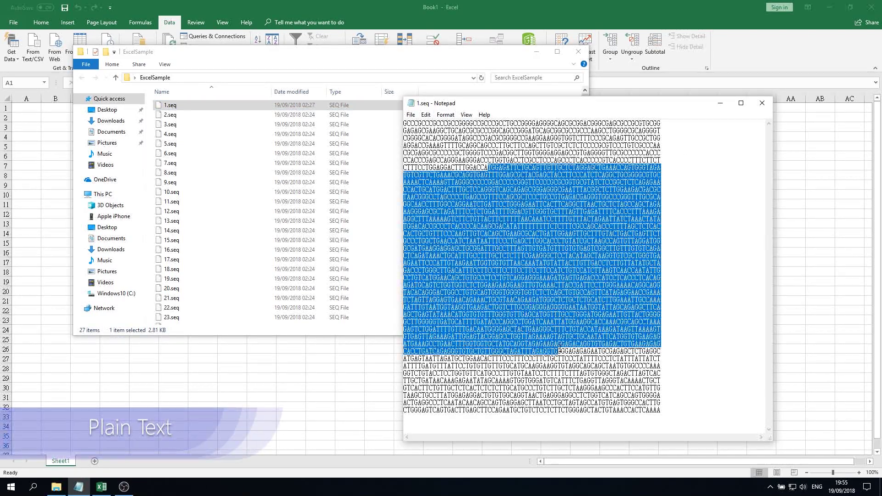
click(560, 349)
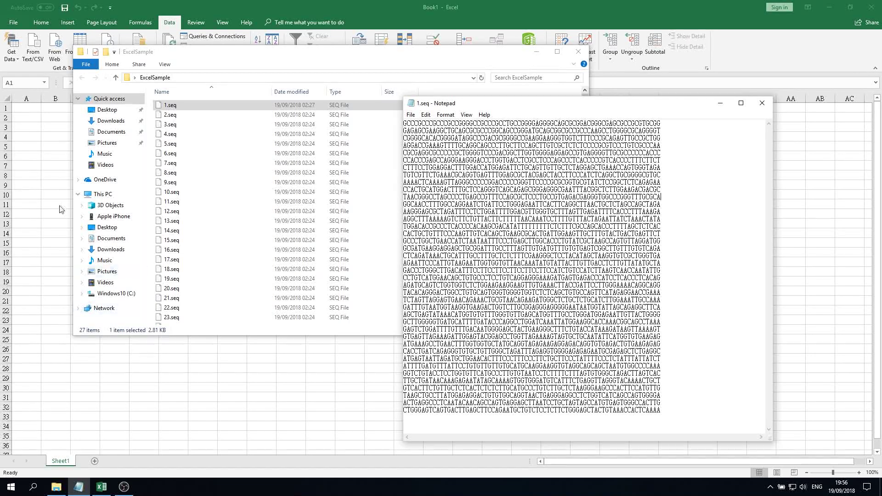
Step: In the blank Excel workbook, start a Get Data From Folder import
click(51, 157)
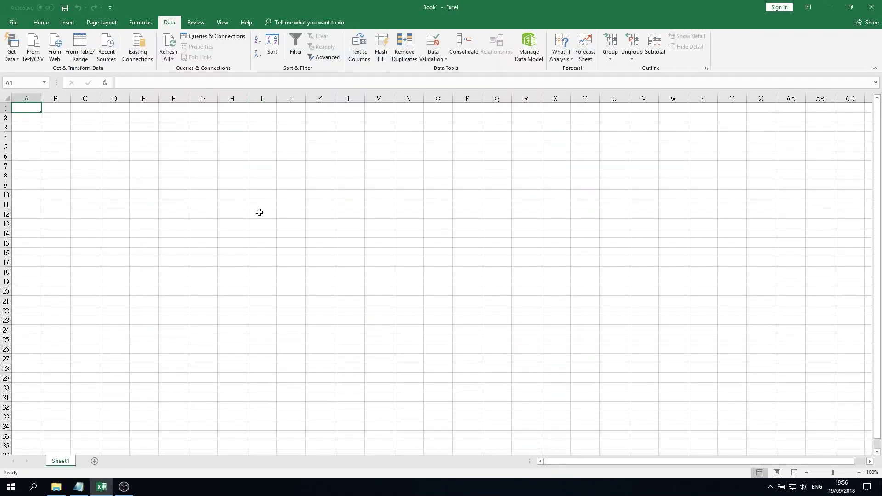
click(14, 60)
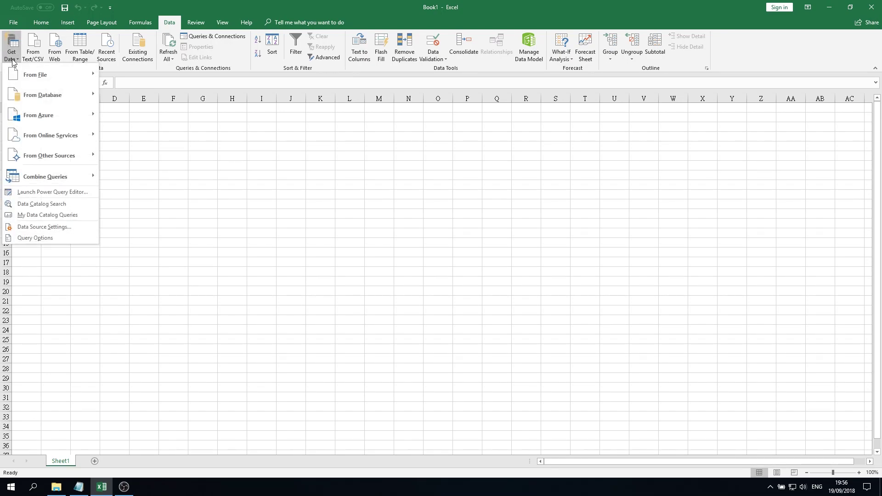
mouse_move(46, 75)
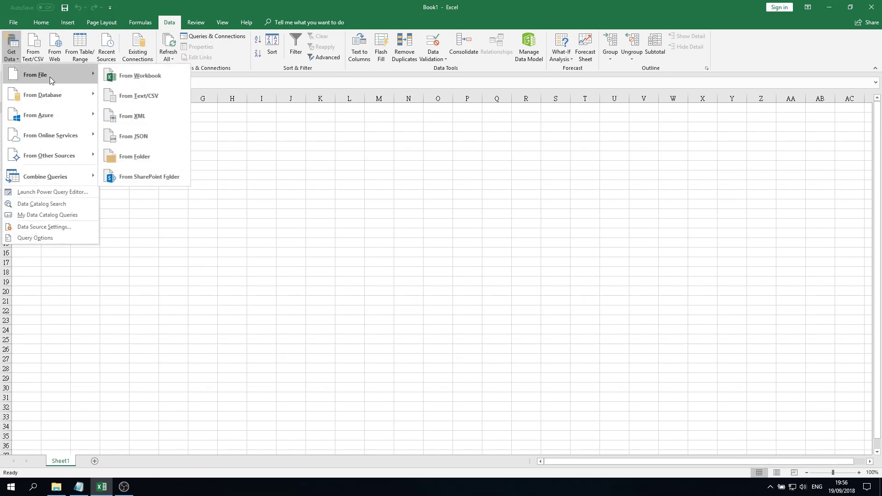
click(159, 159)
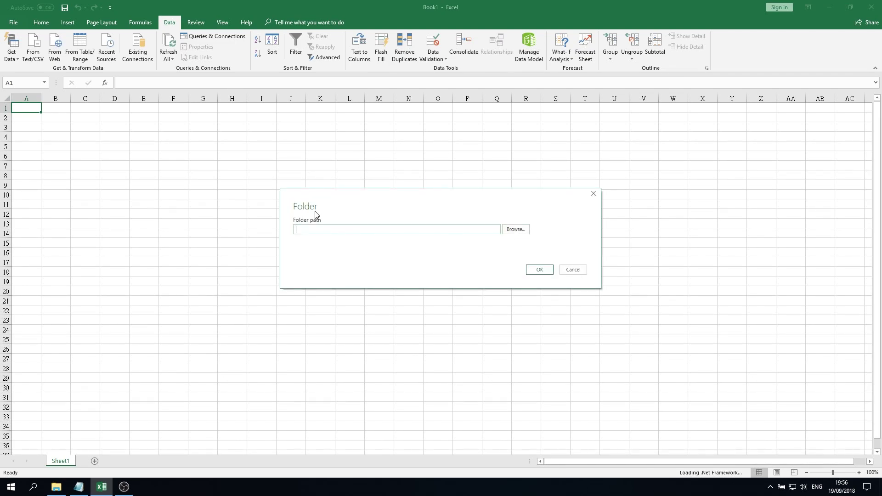
Step: Choose the Desktop's ExcelSample folder and preview its list of .seq files
click(504, 231)
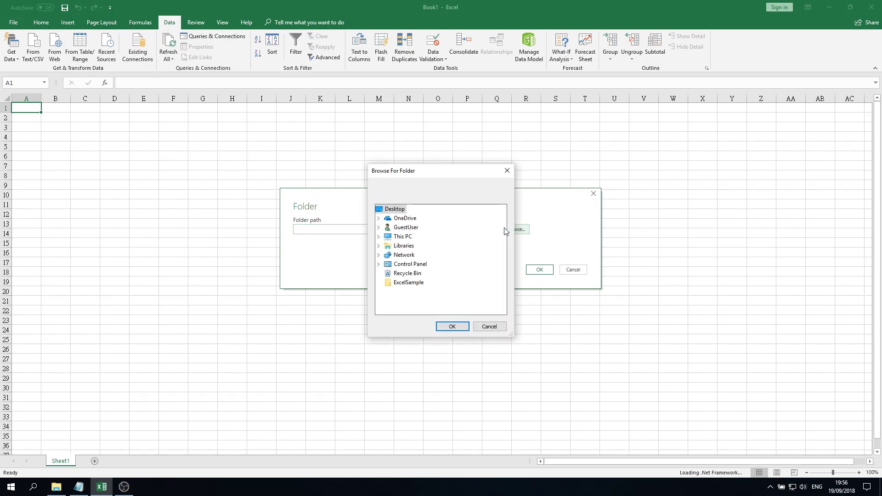
click(407, 283)
click(453, 327)
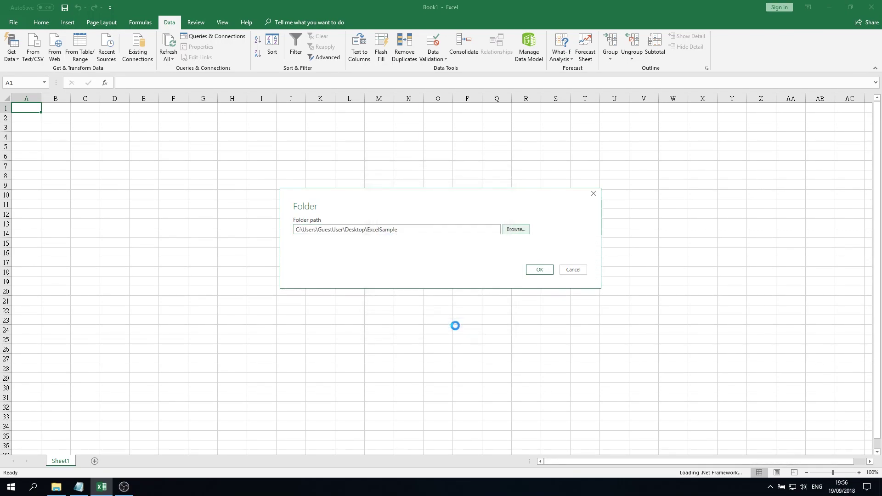
click(538, 271)
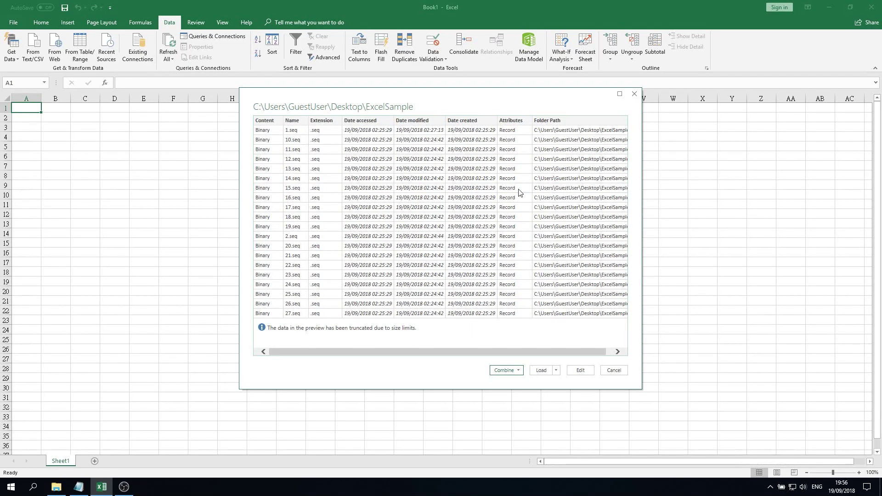
drag(574, 351, 588, 351)
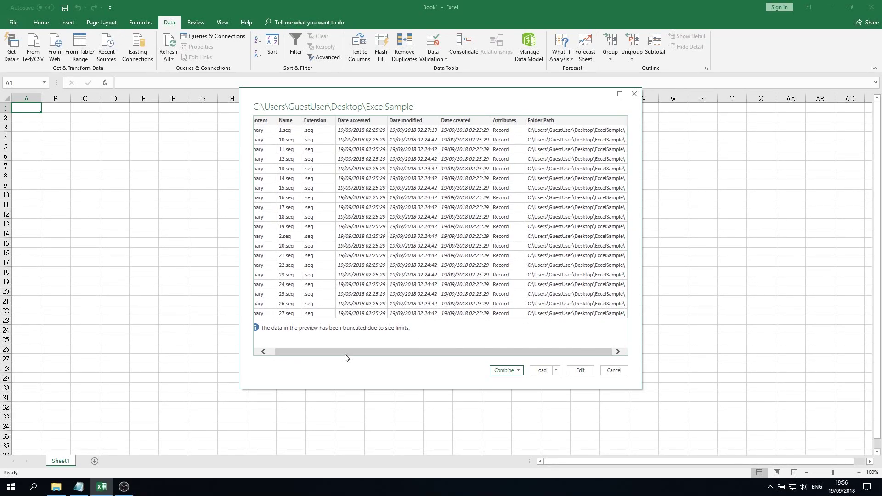
drag(319, 352, 312, 342)
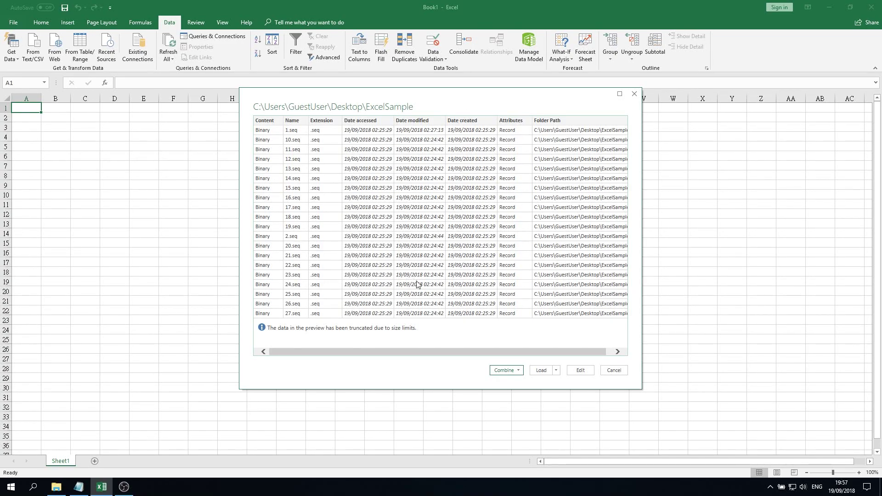
Step: Open the ExcelSample file list as a query in the Power Query Editor
click(581, 373)
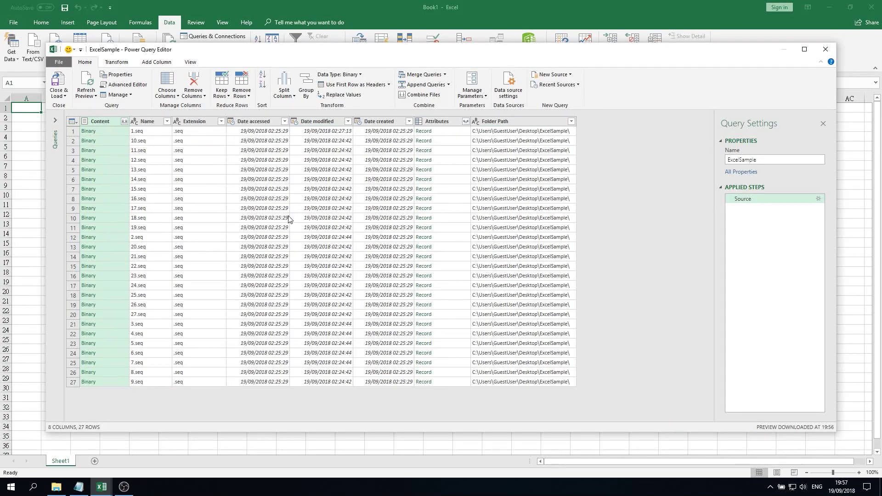
Step: Convert the Content column from Binary to Text and view the first file's sequence
right_click(111, 121)
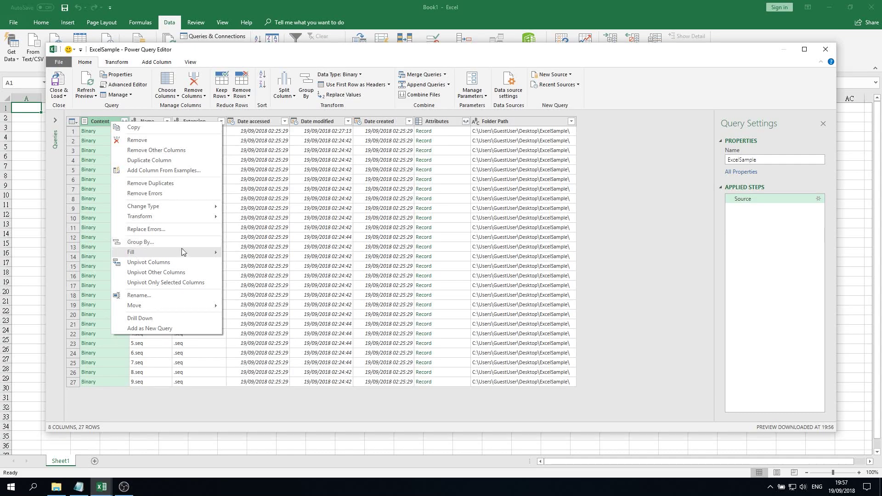
mouse_move(199, 218)
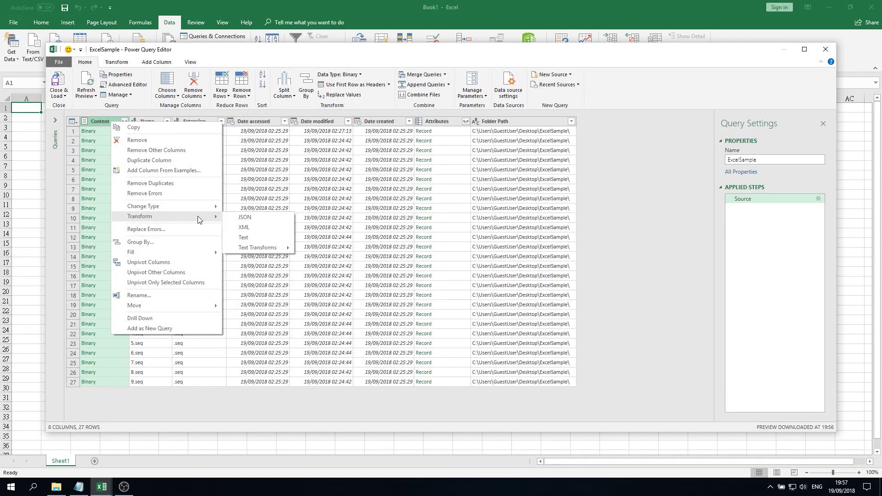
click(257, 237)
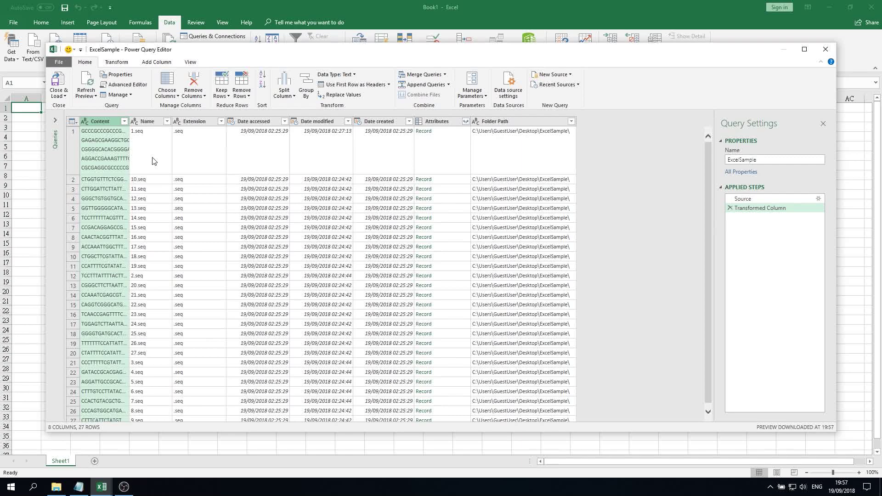
click(112, 156)
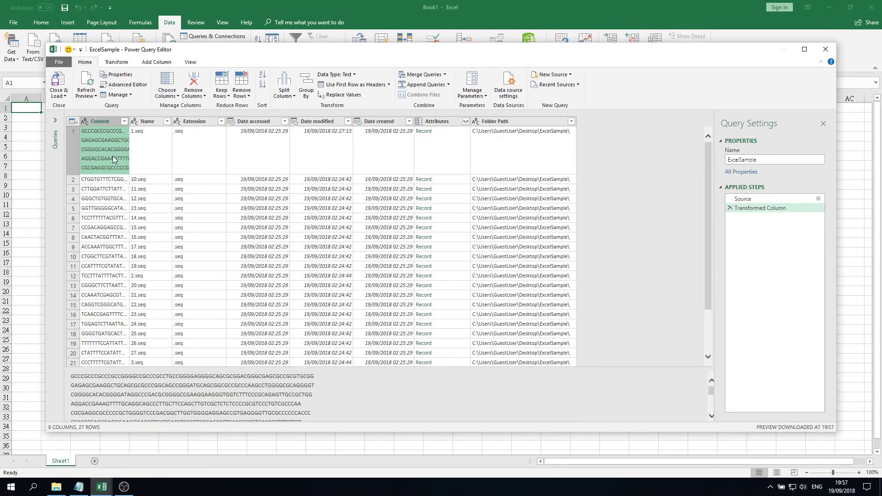
Step: Load the query to Sheet2, then inspect A2's multi-line sequence in the expanded formula bar
click(58, 81)
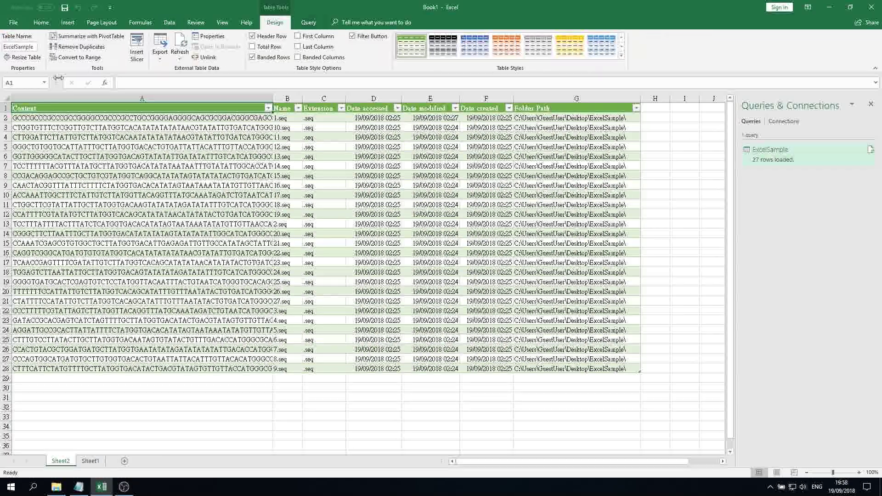
click(221, 118)
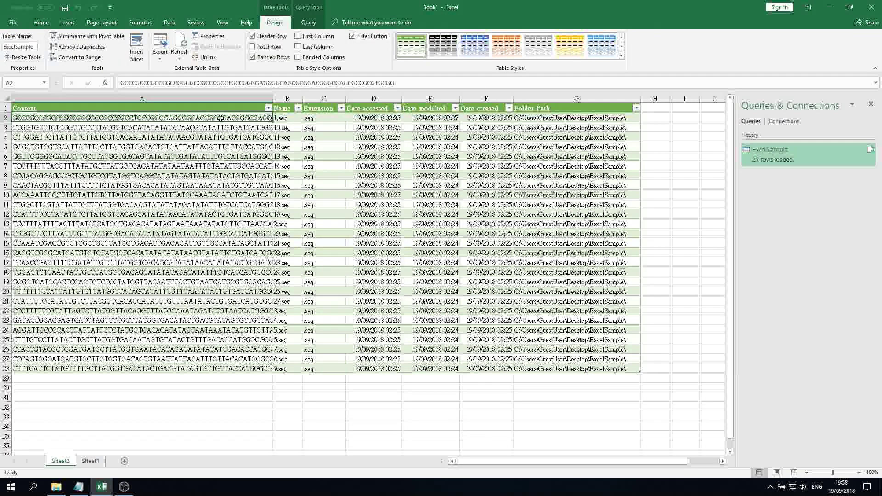
click(287, 118)
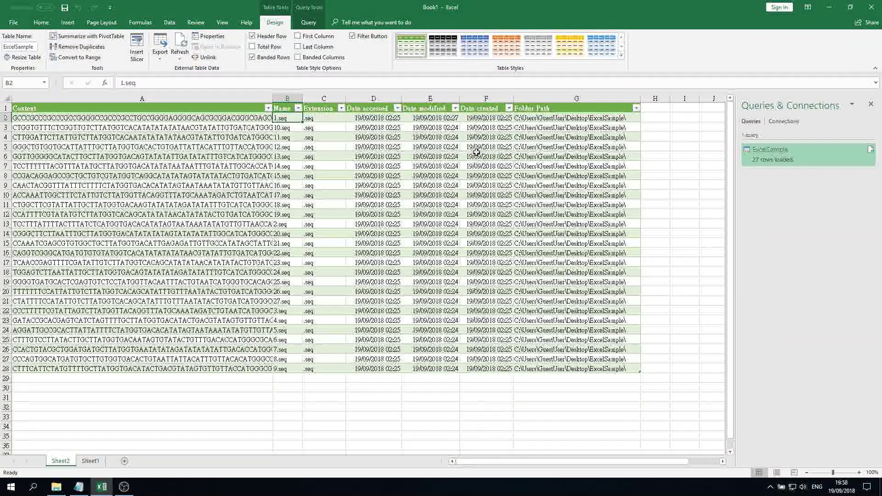
click(228, 118)
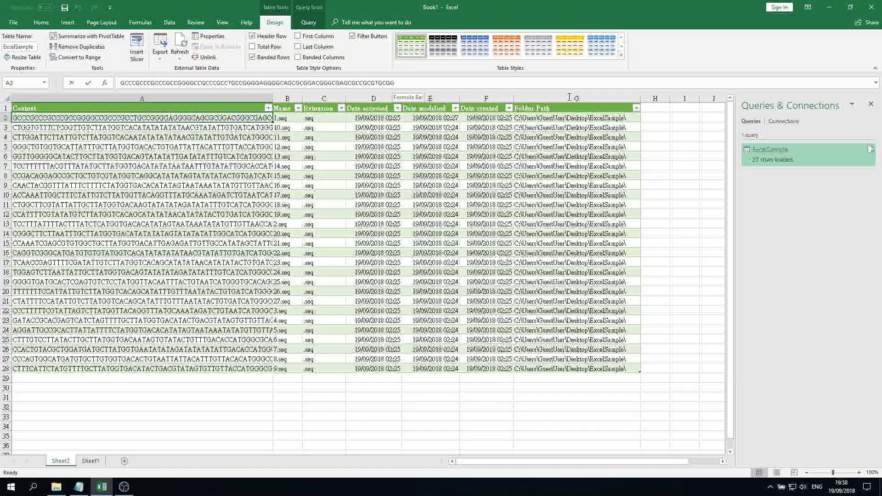
click(402, 82)
click(875, 83)
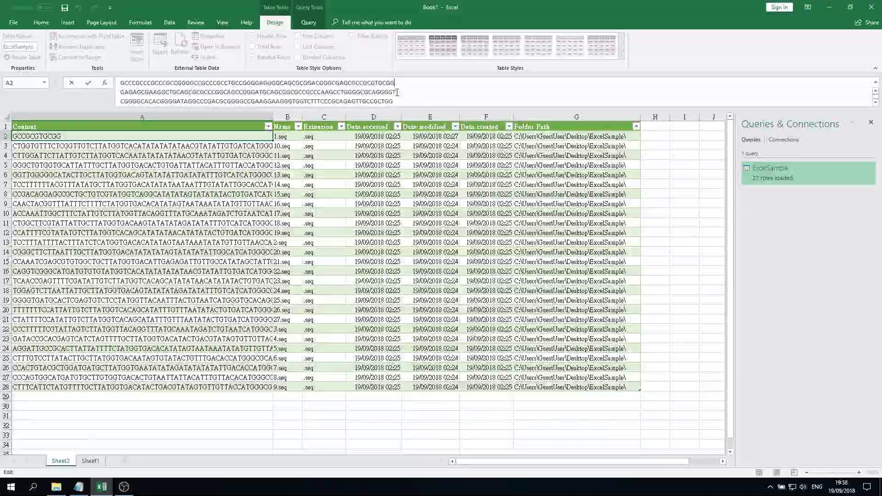
scroll(400, 93, down, 1)
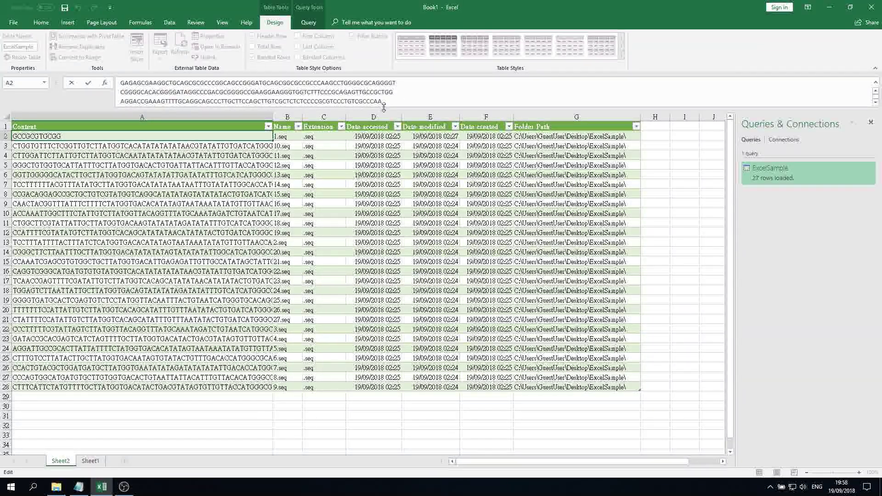
scroll(430, 90, up, 1)
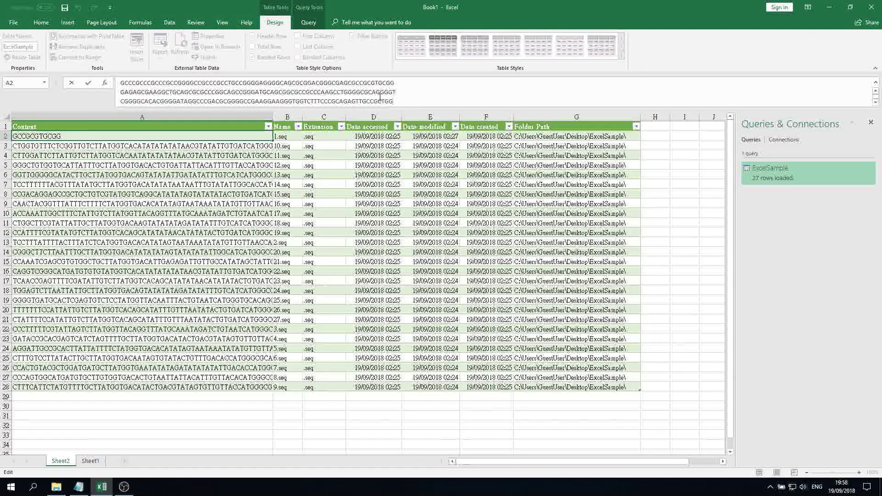
Step: Replace all line breaks (Ctrl+J) with nothing, making 39 replacements in A2's sequence
click(40, 22)
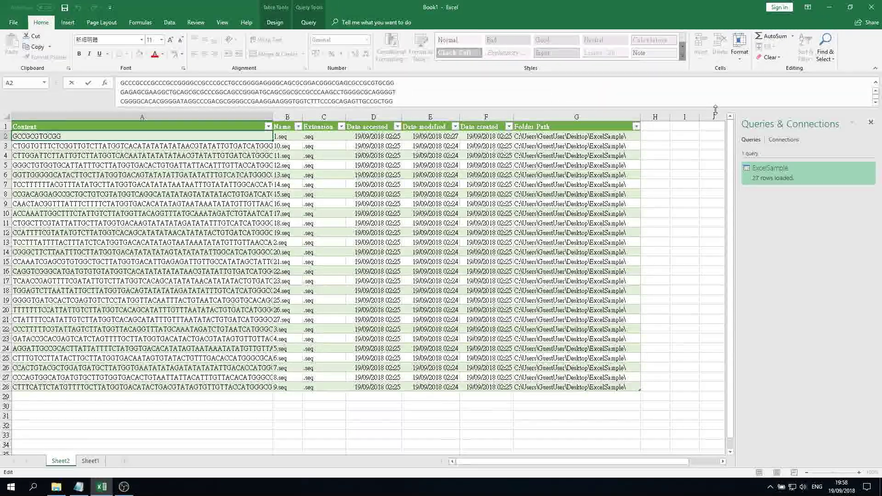
click(825, 54)
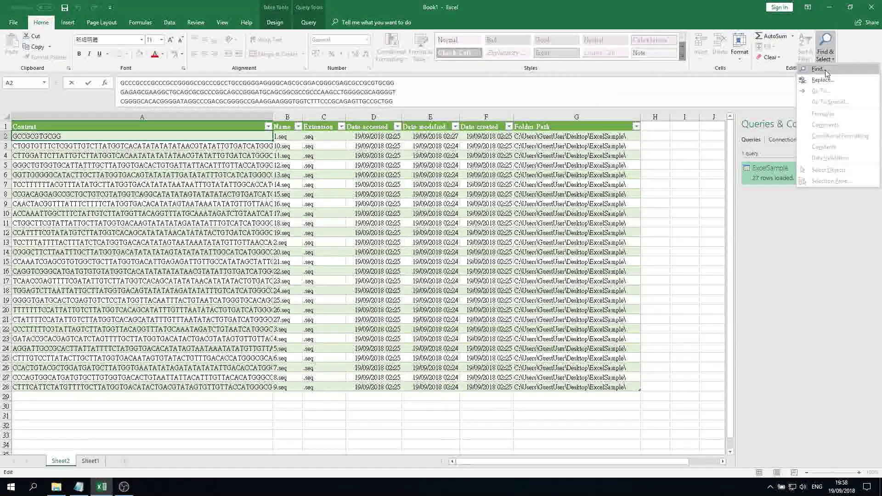
click(801, 88)
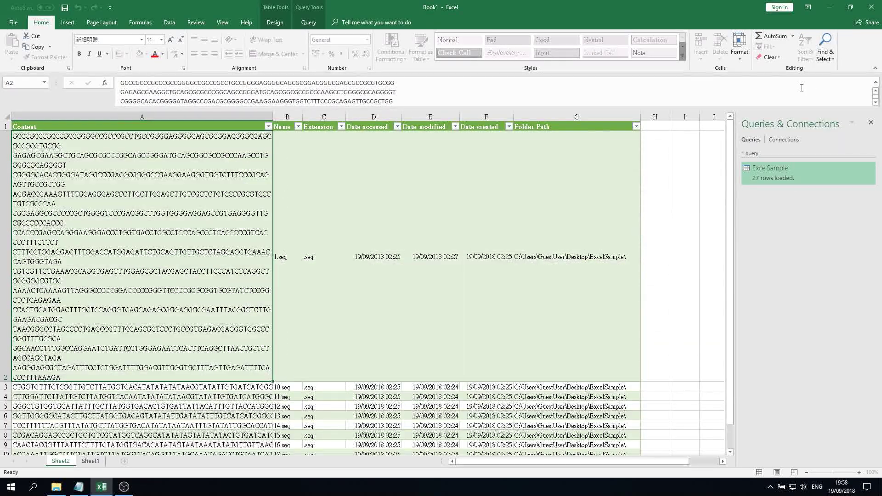
key(ctrl+h)
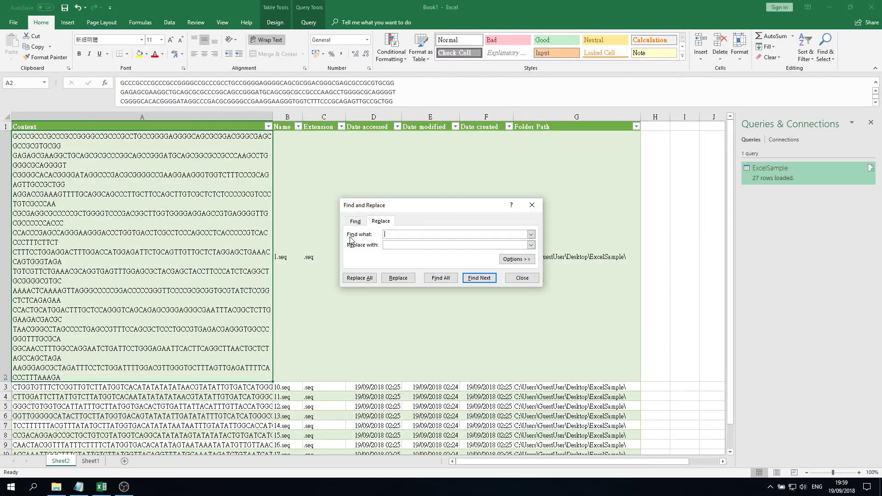
key(ctrl+j)
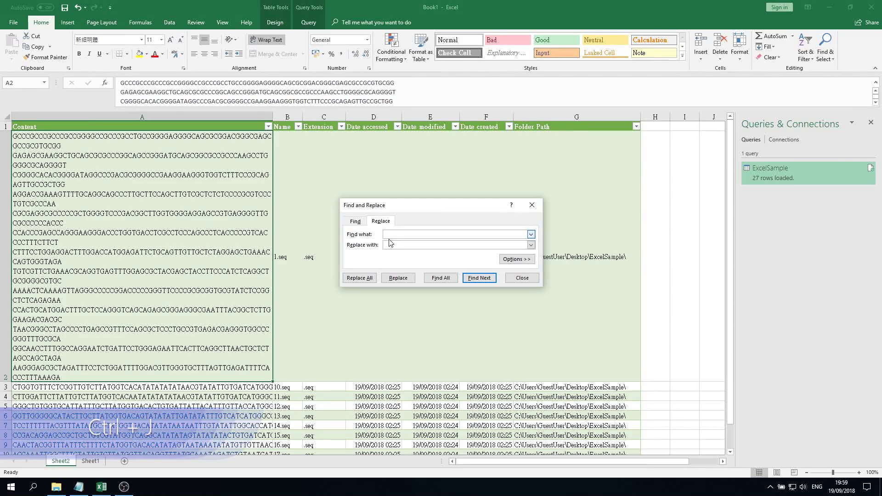
click(388, 244)
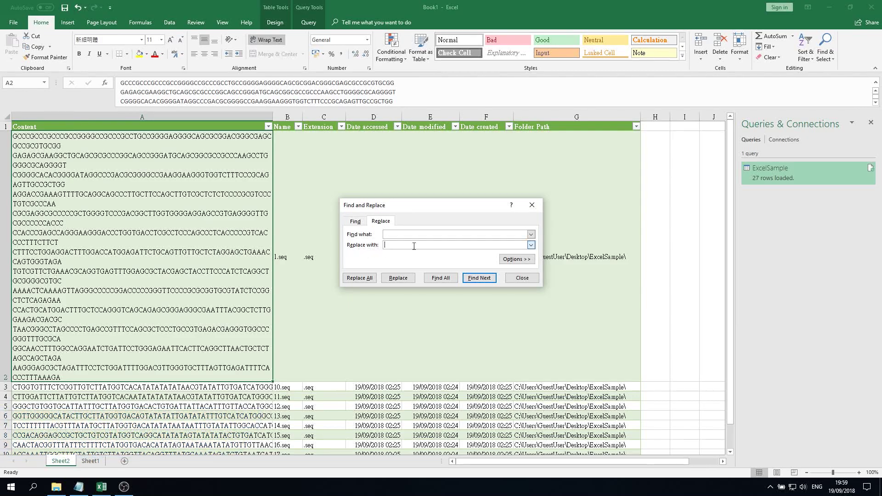
click(358, 278)
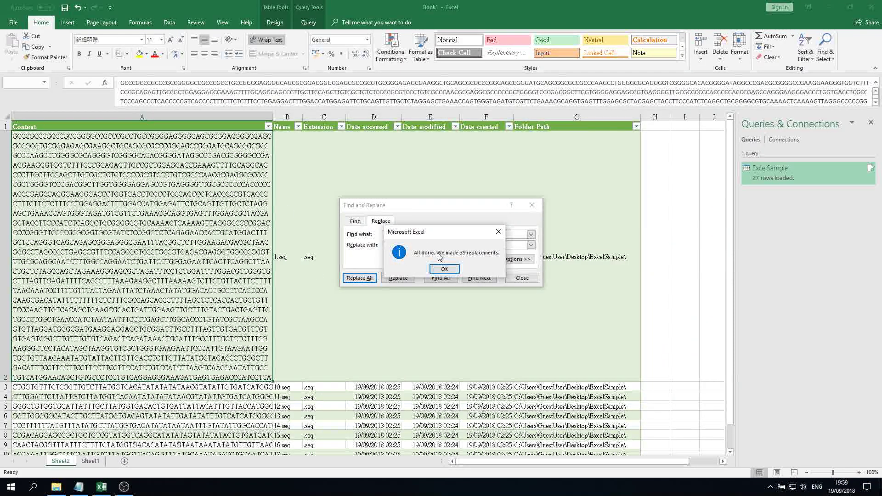
click(444, 269)
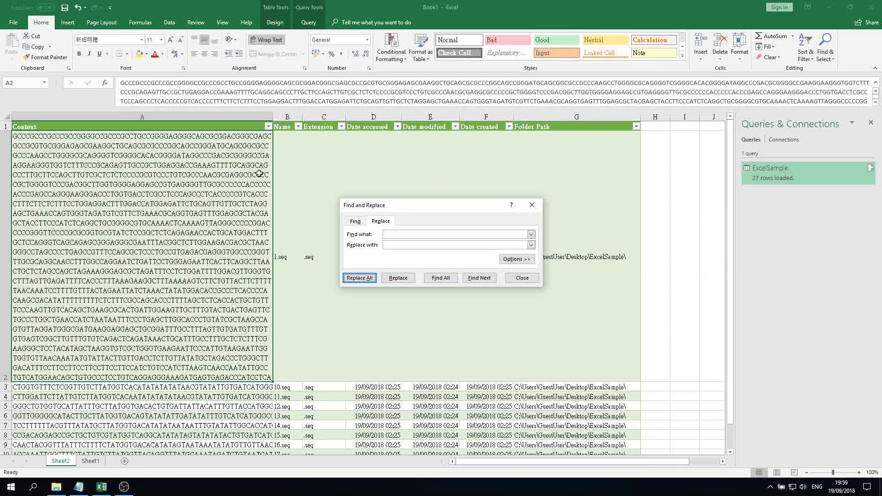